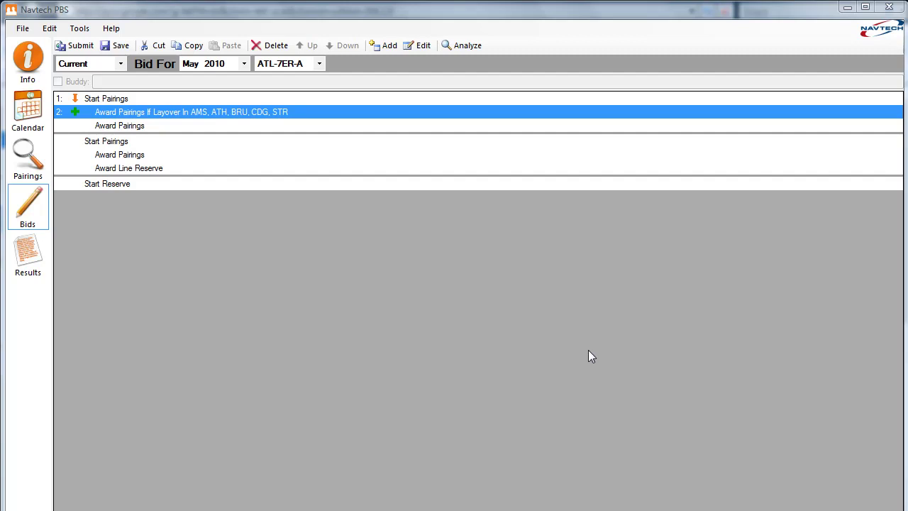
Step: Delete the existing Start Pairings bid group containing the AMS, ATH, BRU, CDG and STR layover preference
key(Delete)
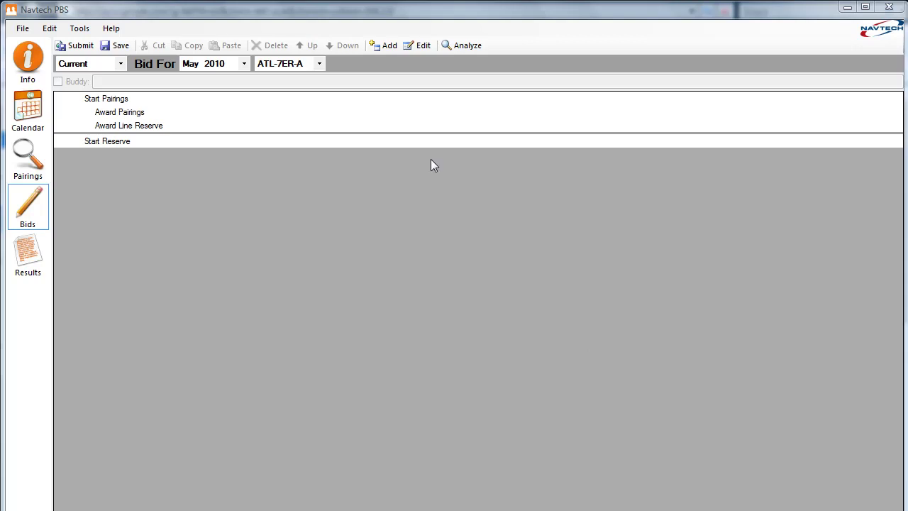
click(122, 63)
click(122, 63)
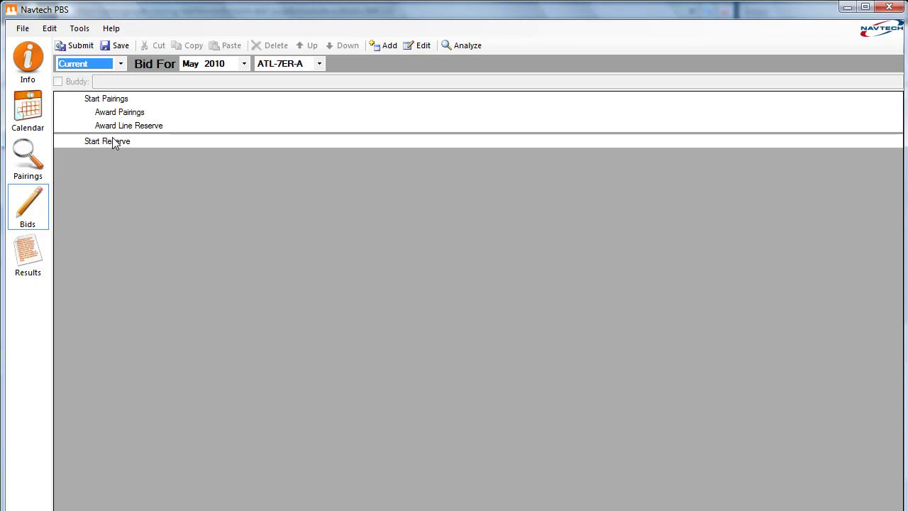
Step: Add a Start Pairings bid group to the current May 2010 bid and reset the preference editor
click(386, 50)
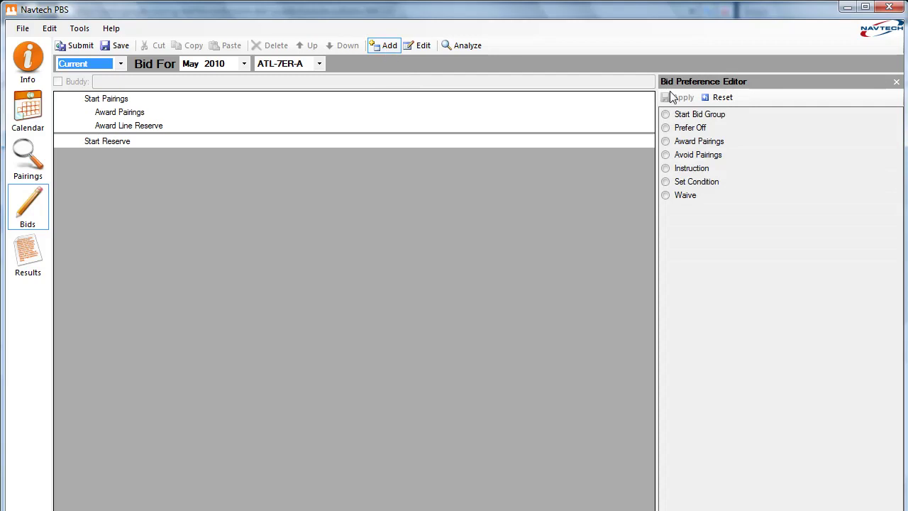
click(666, 114)
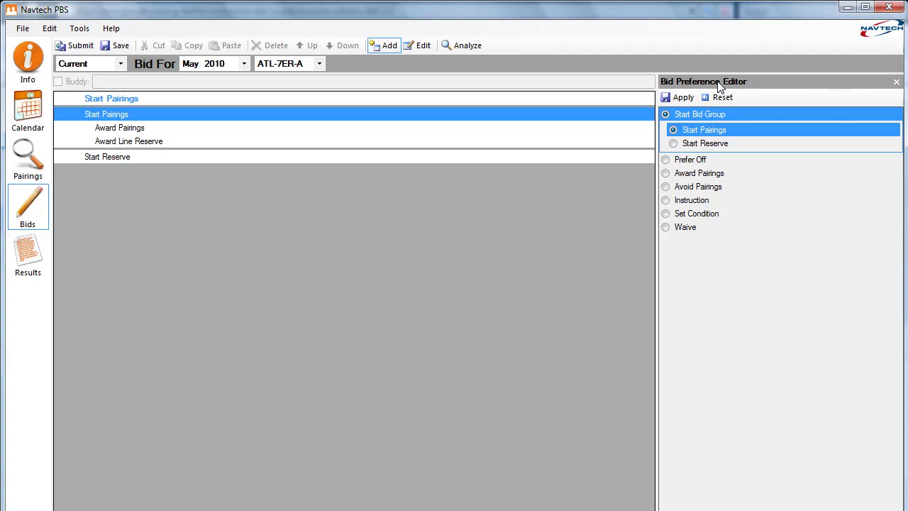
click(668, 101)
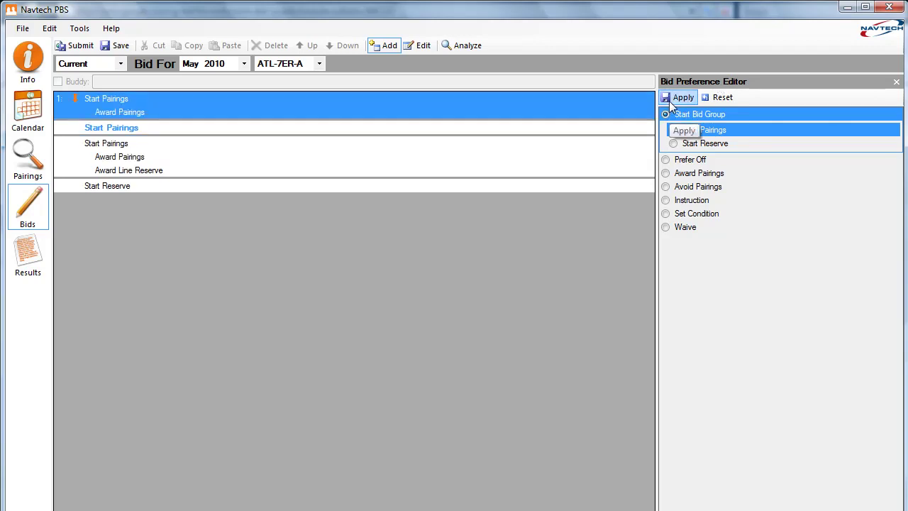
click(720, 97)
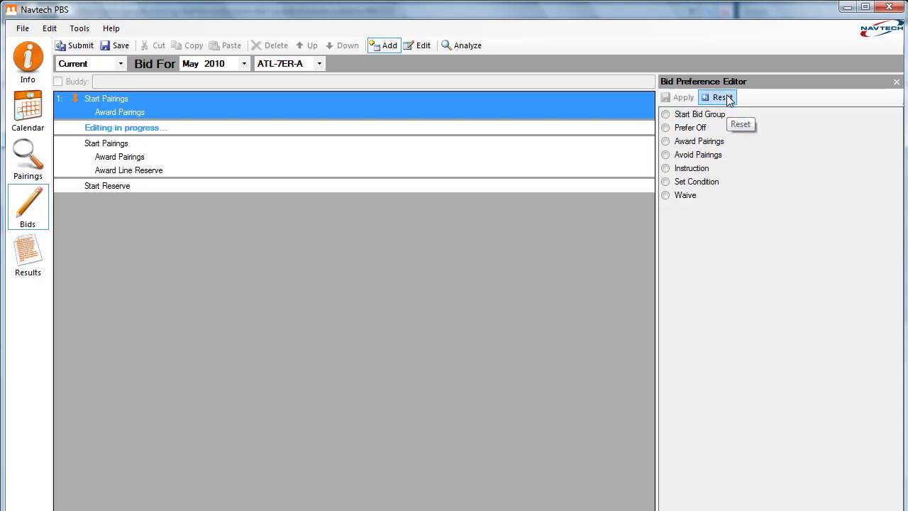
Step: Start a Prefer Off preference with May 3, 4 and 5, 2010 in its list of dates
click(665, 128)
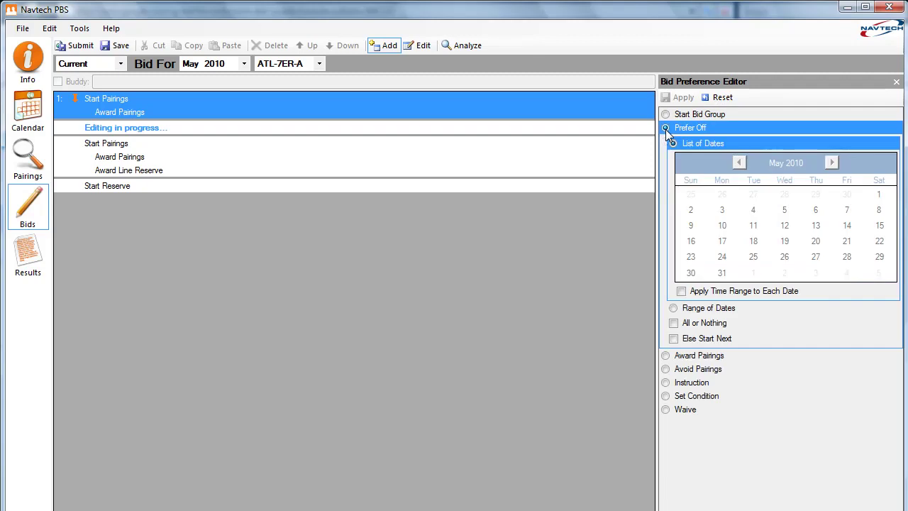
click(722, 212)
click(752, 213)
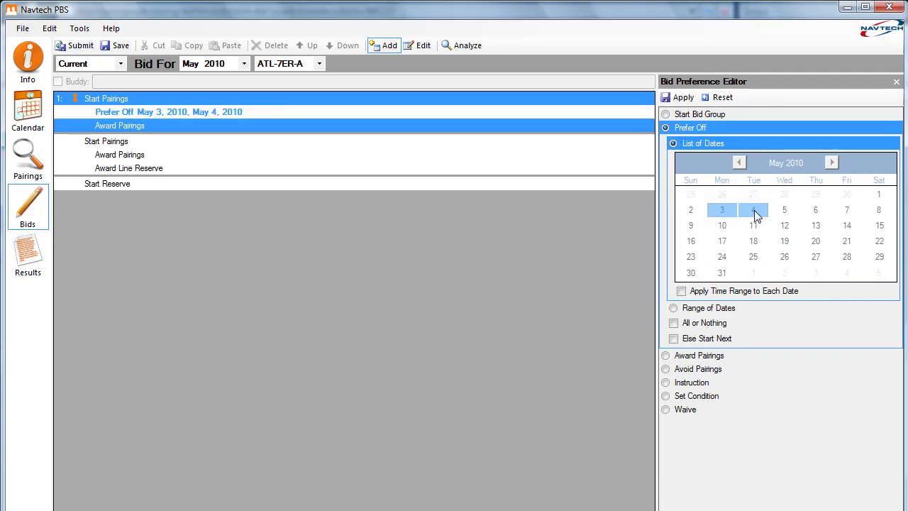
click(785, 214)
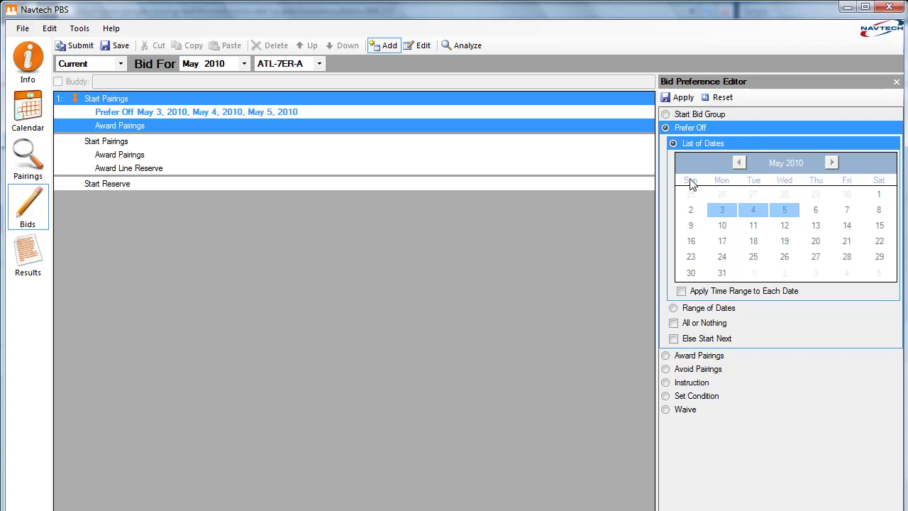
Step: Set the Prefer Off days to every Sunday and Saturday, apply the preference, and reset the editor
click(691, 183)
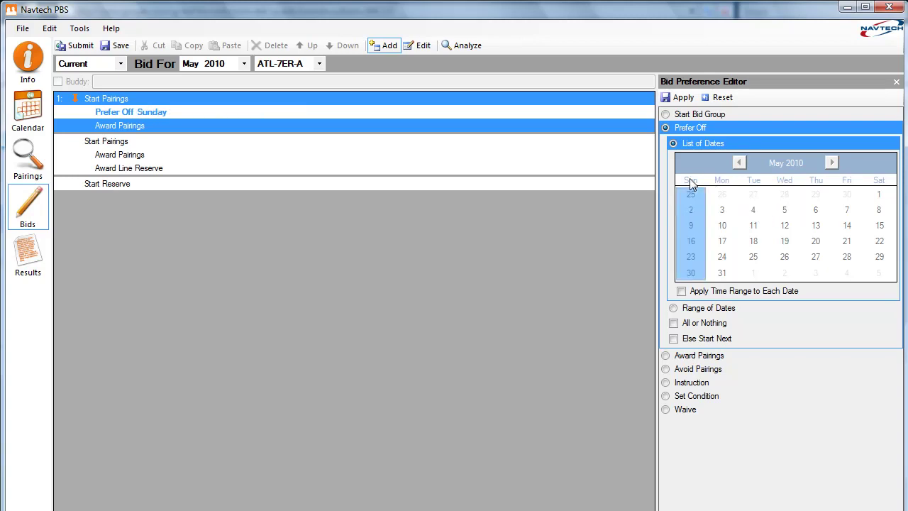
click(879, 183)
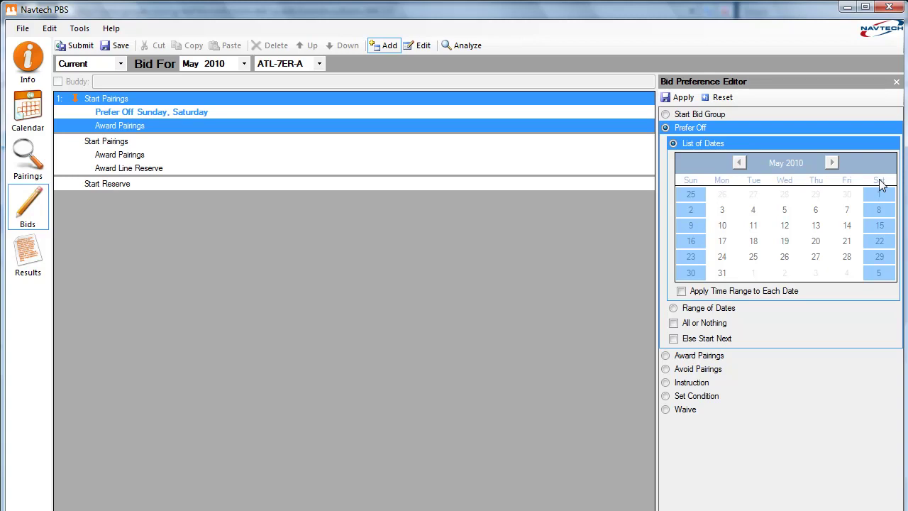
click(680, 100)
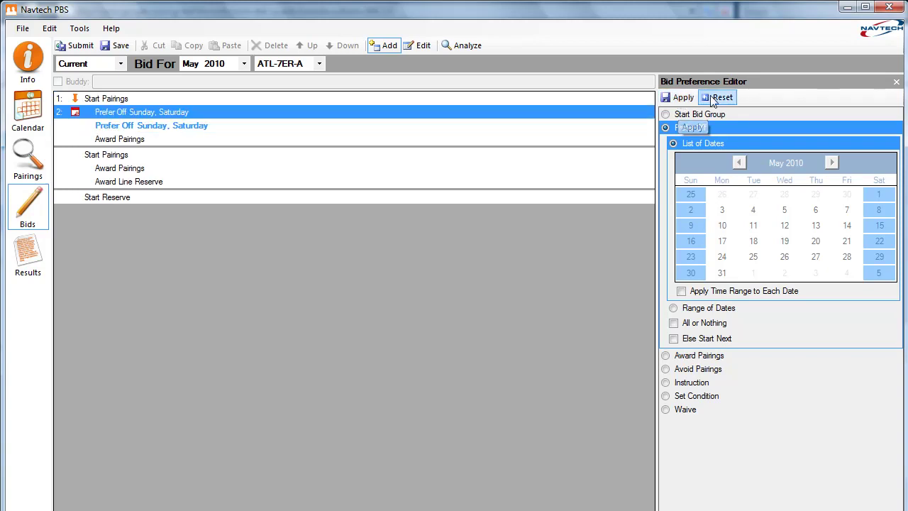
click(713, 100)
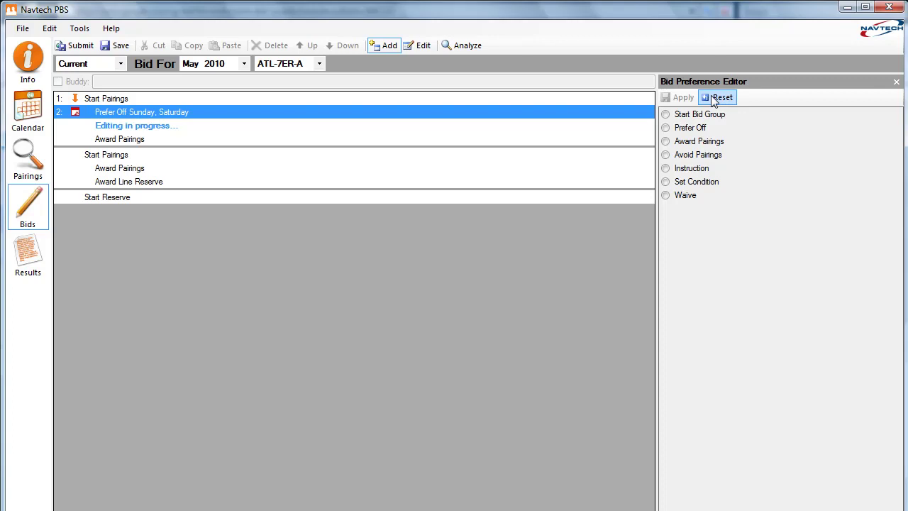
Step: Start an Award Pairings preference with a Layover condition and a Depart On day-of-week condition of Tuesday
click(665, 141)
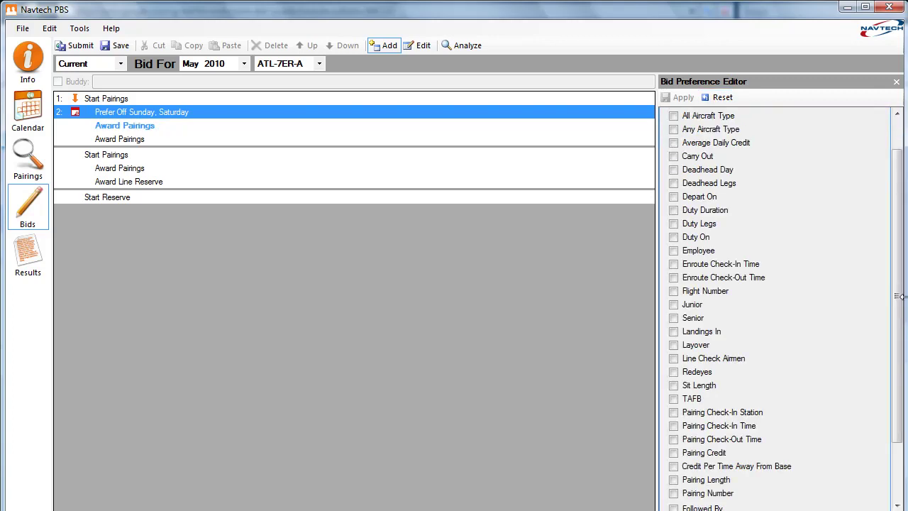
scroll(695, 322, down, 2)
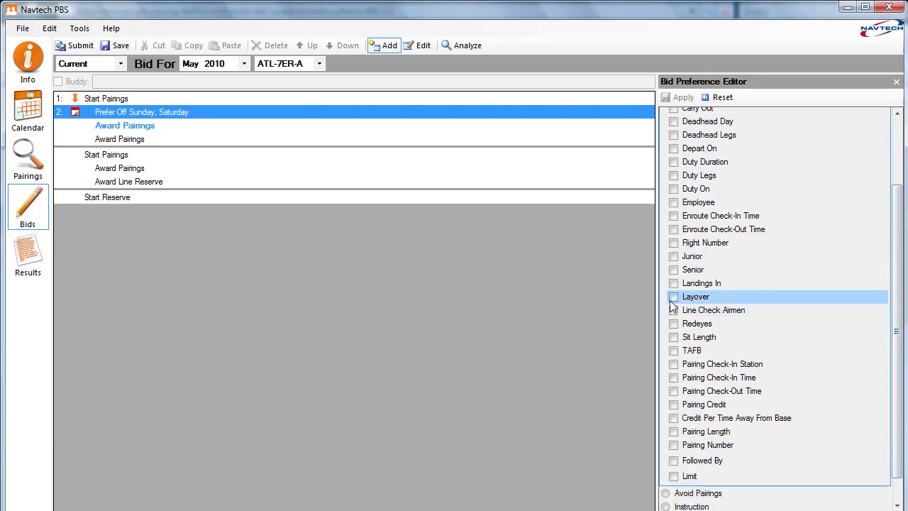
click(673, 296)
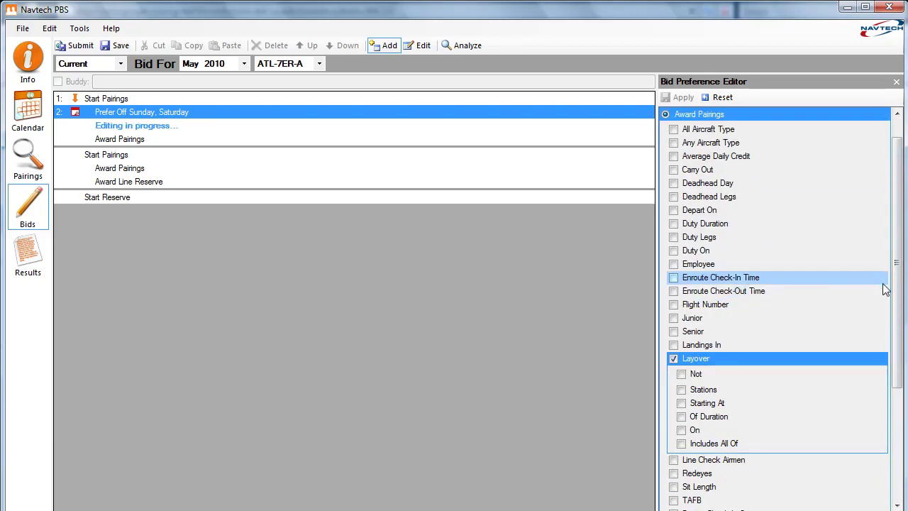
drag(898, 287, 898, 265)
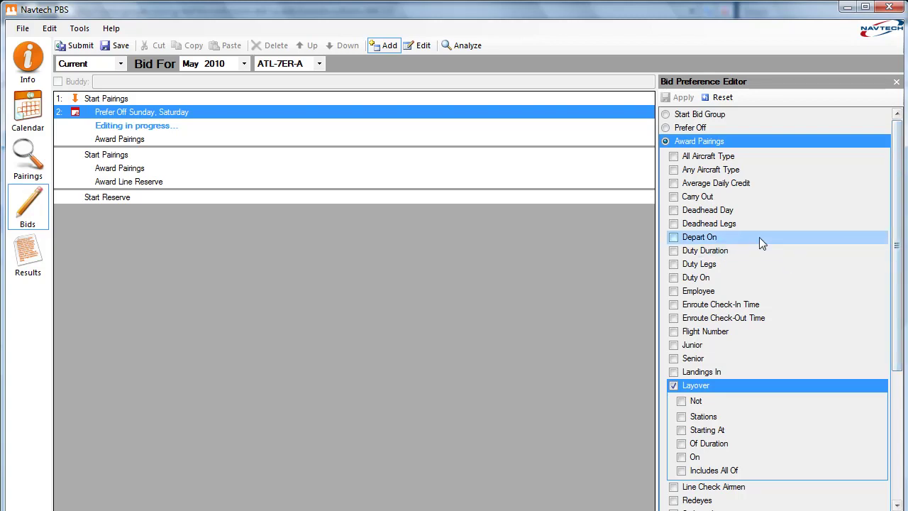
click(671, 238)
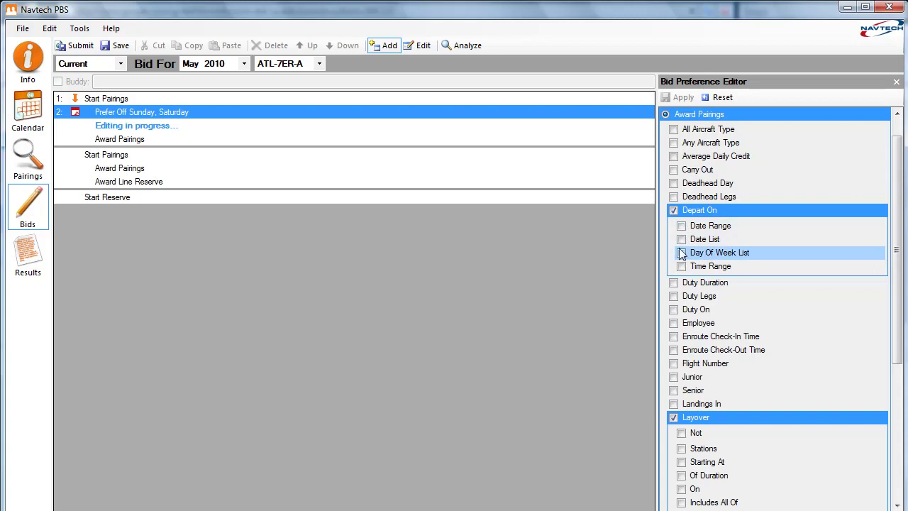
click(681, 254)
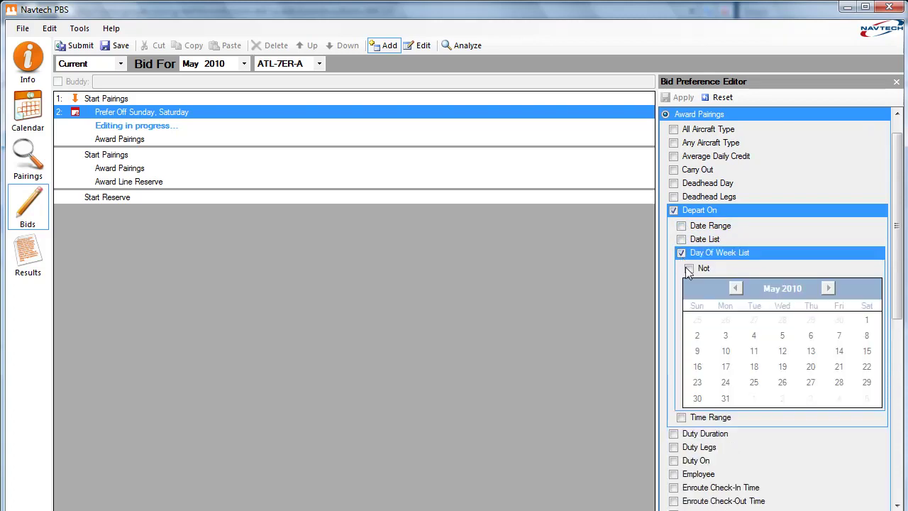
click(754, 306)
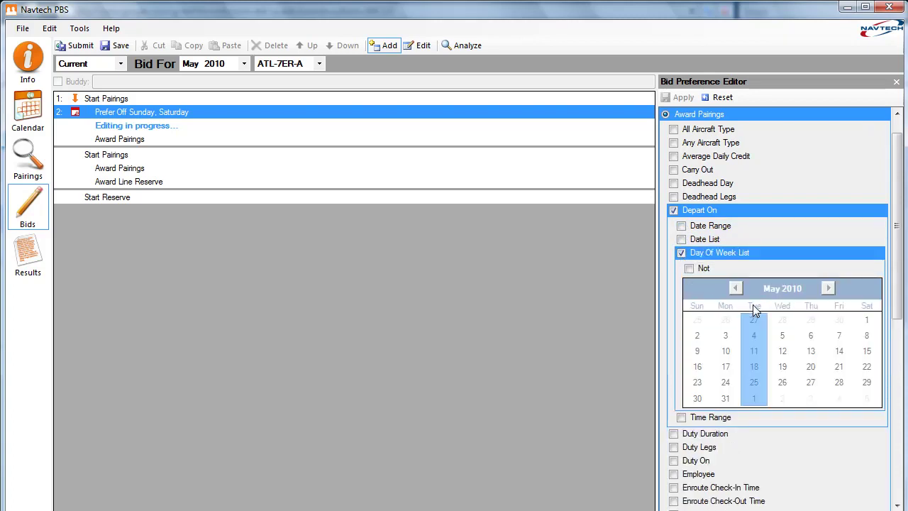
Step: Set the layover station of the Award Pairings preference to STR
drag(899, 309, 902, 403)
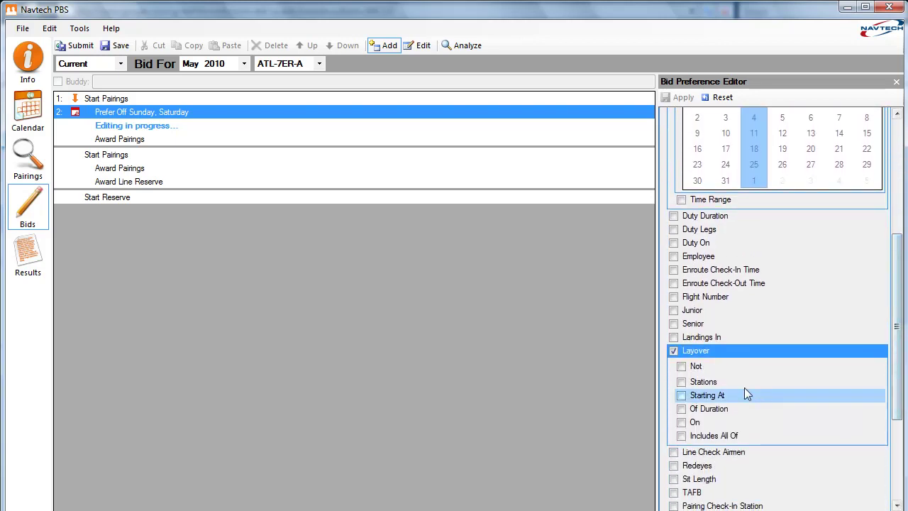
click(681, 382)
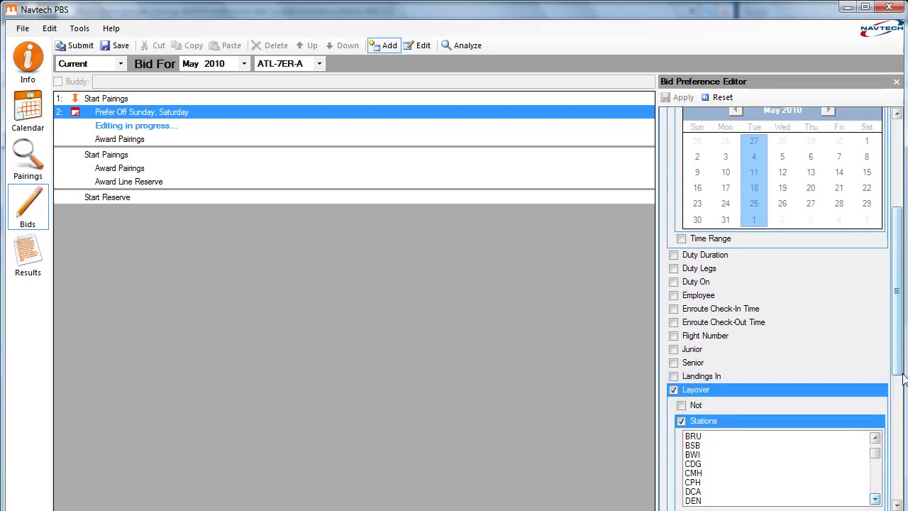
scroll(899, 374, down, 1)
drag(879, 426, 878, 461)
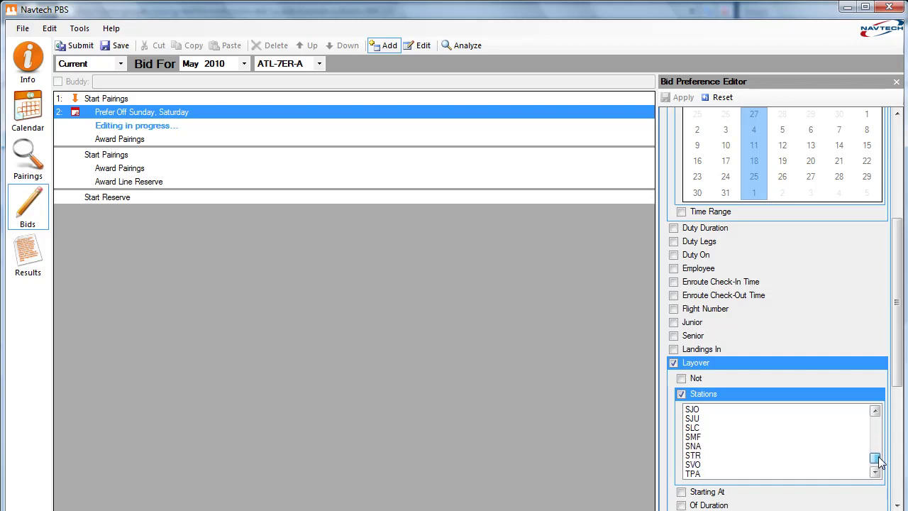
click(707, 458)
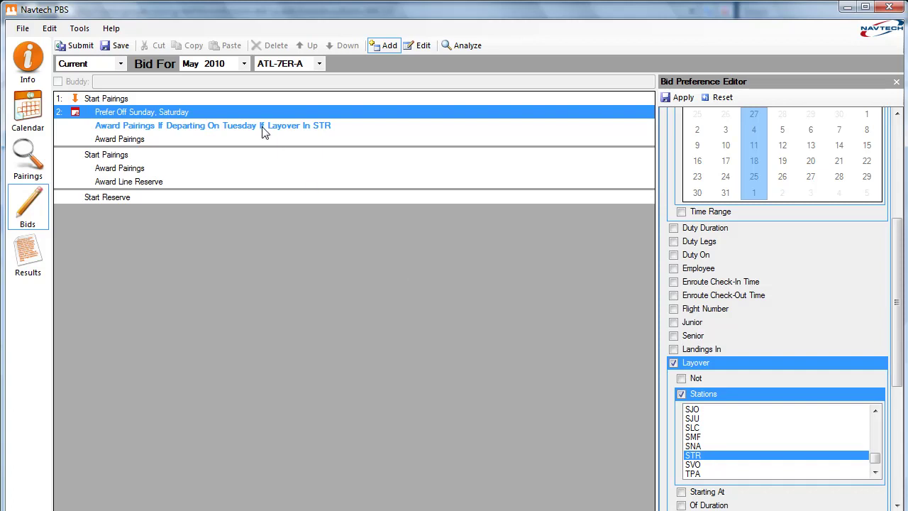
Step: Add a Pairing Length condition of exactly 3 days and apply the Tuesday STR award preference to the bid
drag(900, 243, 901, 346)
click(673, 437)
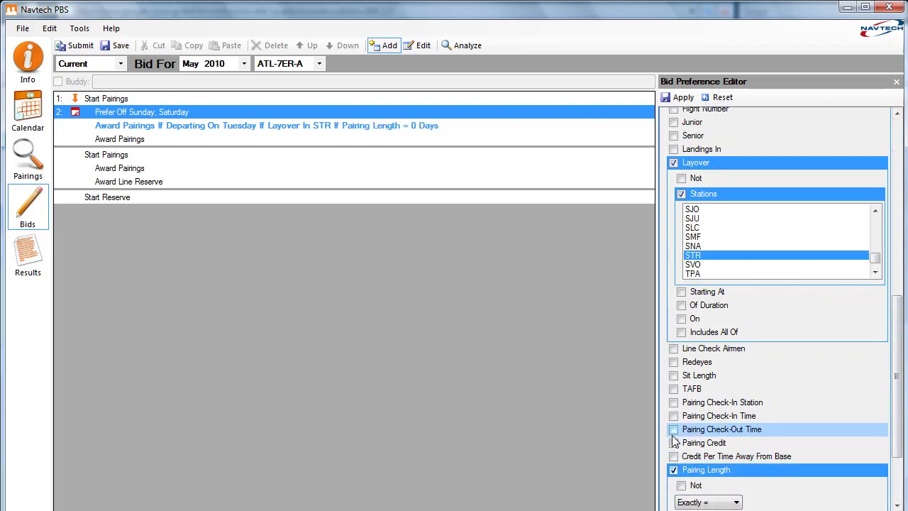
click(737, 501)
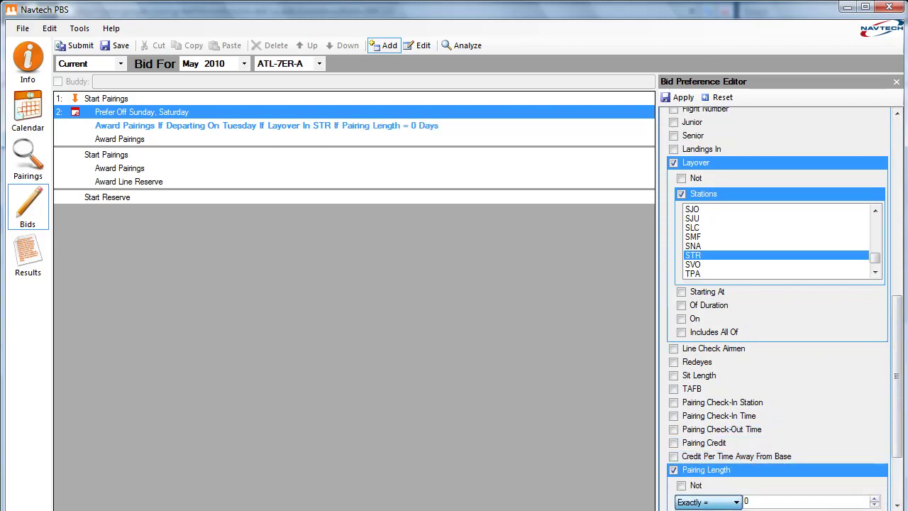
click(759, 500)
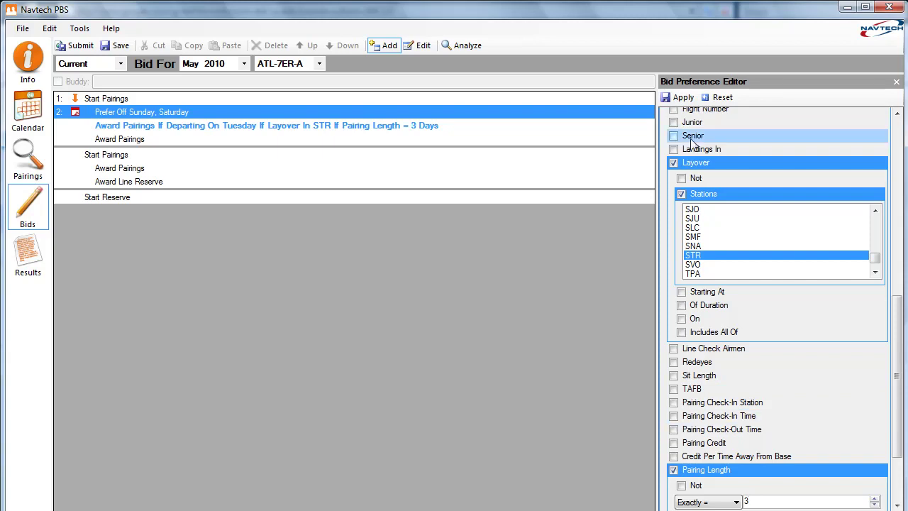
click(678, 101)
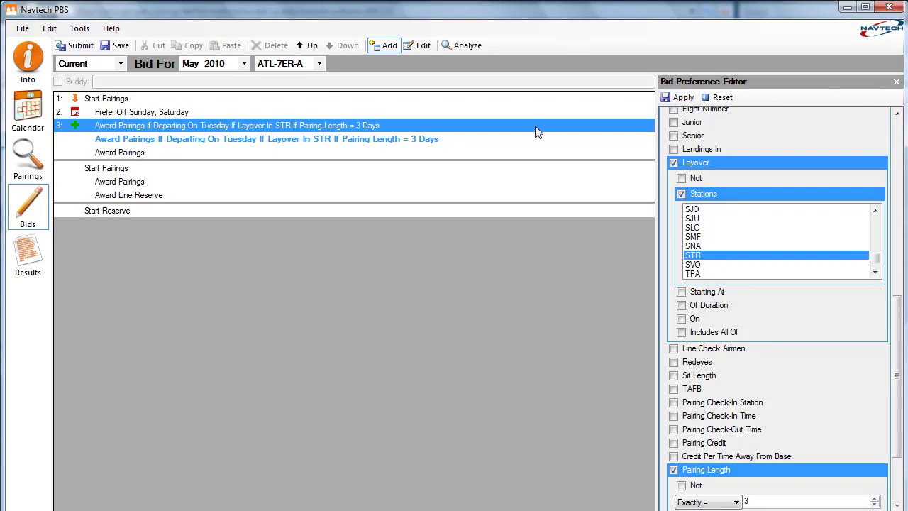
Step: Change the layover station to CPH and apply it as another Award Pairings preference
drag(897, 310, 905, 285)
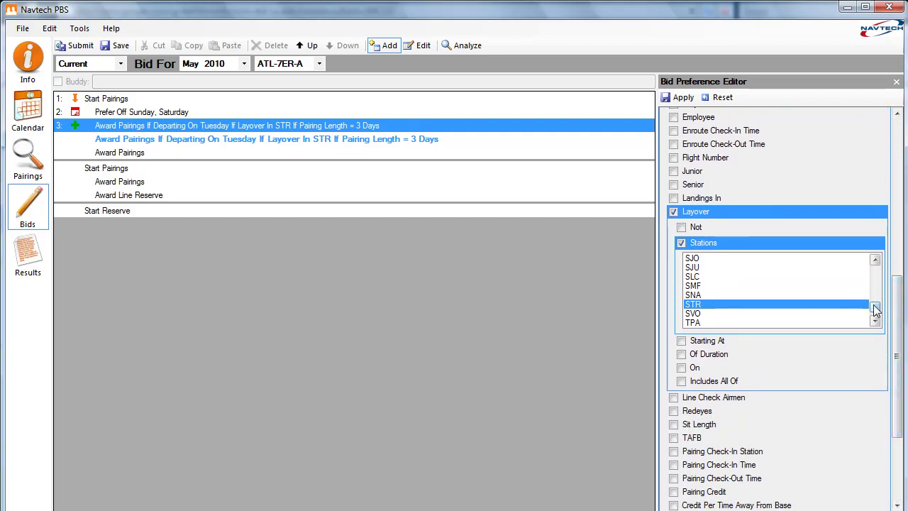
drag(875, 310, 876, 280)
click(708, 289)
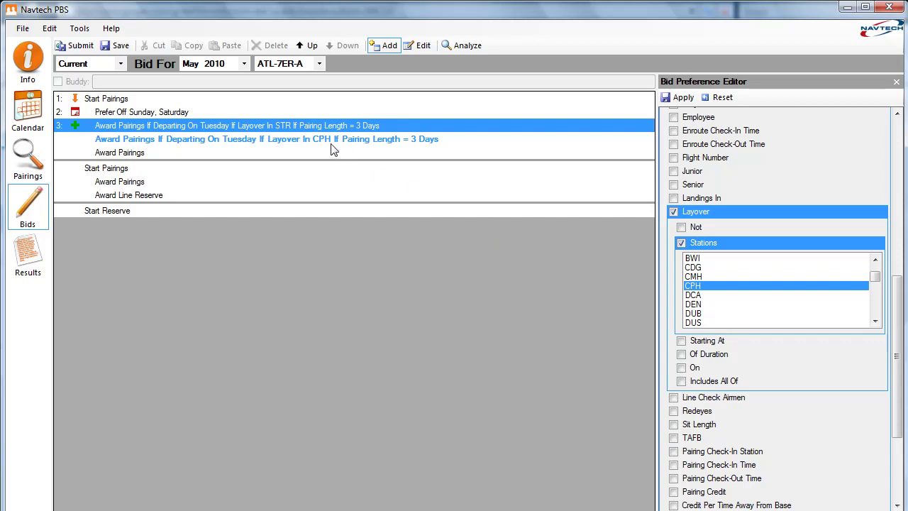
click(678, 98)
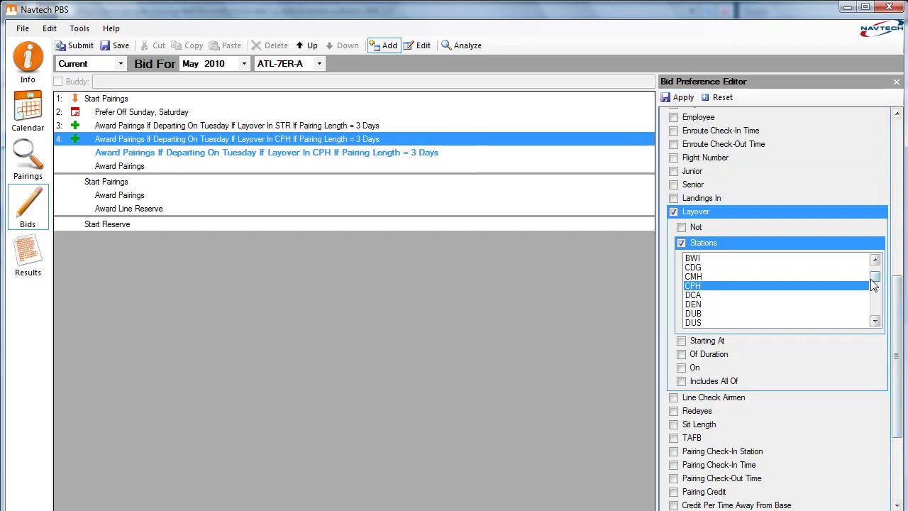
Step: Change the layover station to ATH and apply it as a further Award Pairings preference
drag(873, 283, 877, 275)
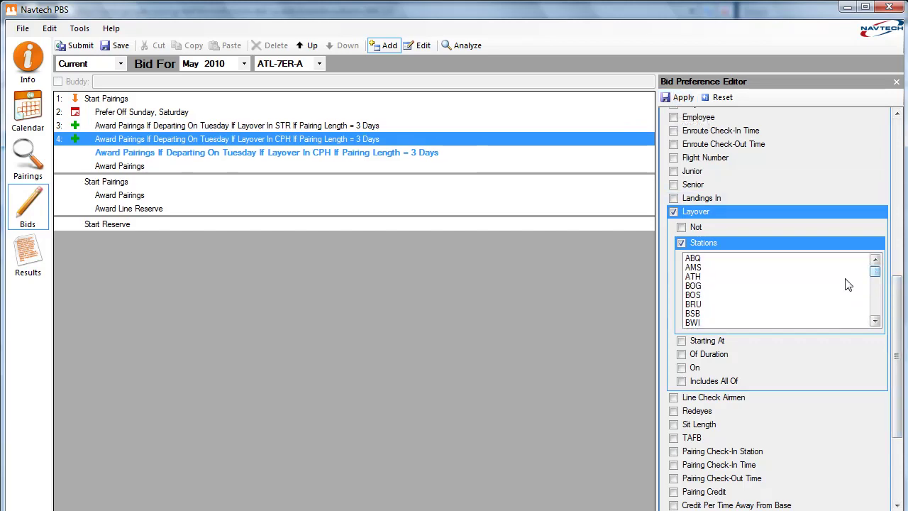
click(699, 276)
click(671, 100)
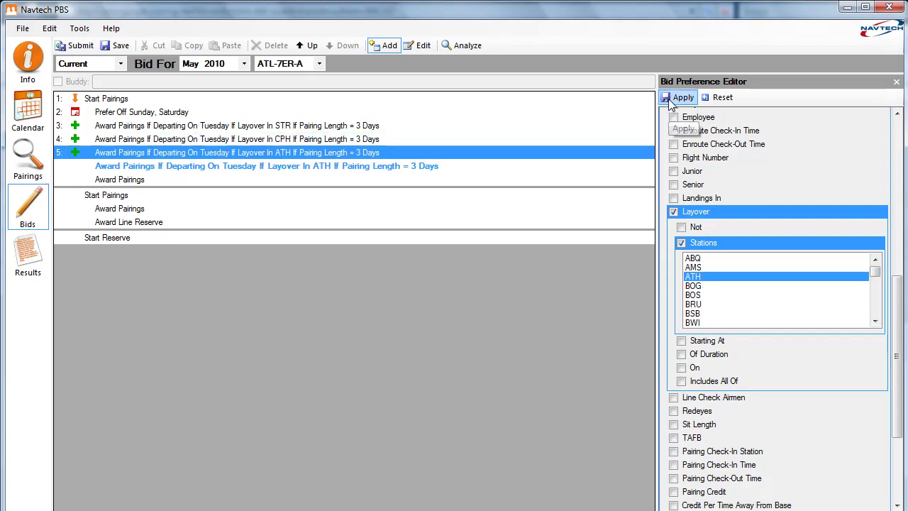
Step: Change the departure day of the Award Pairings preference from Tuesday to Monday only
drag(899, 314, 904, 411)
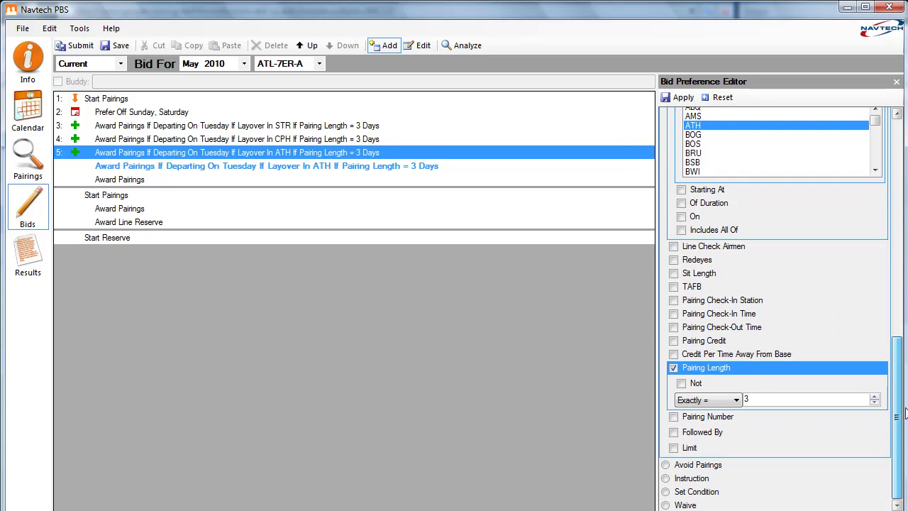
drag(900, 376, 902, 214)
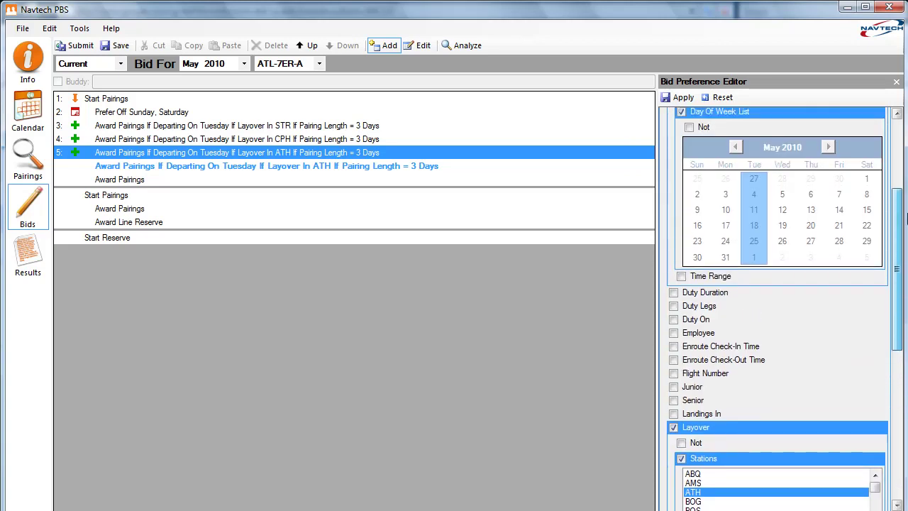
click(725, 165)
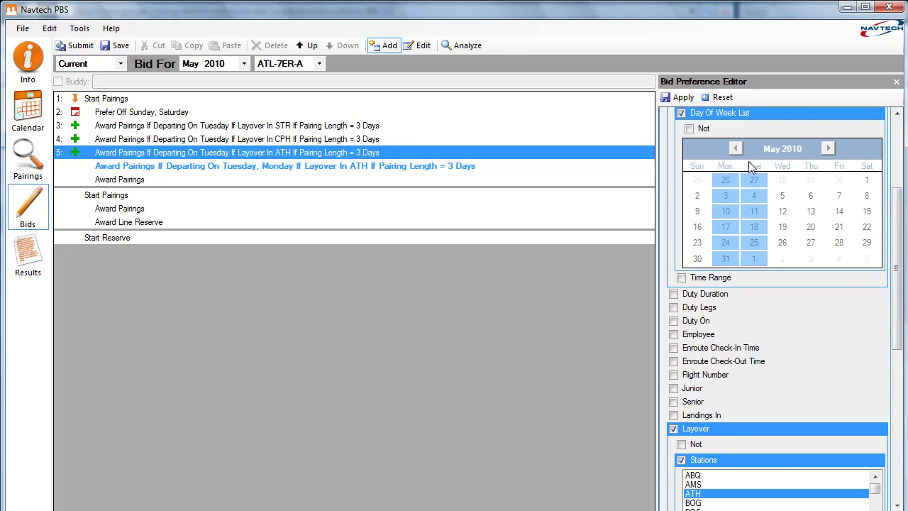
click(753, 166)
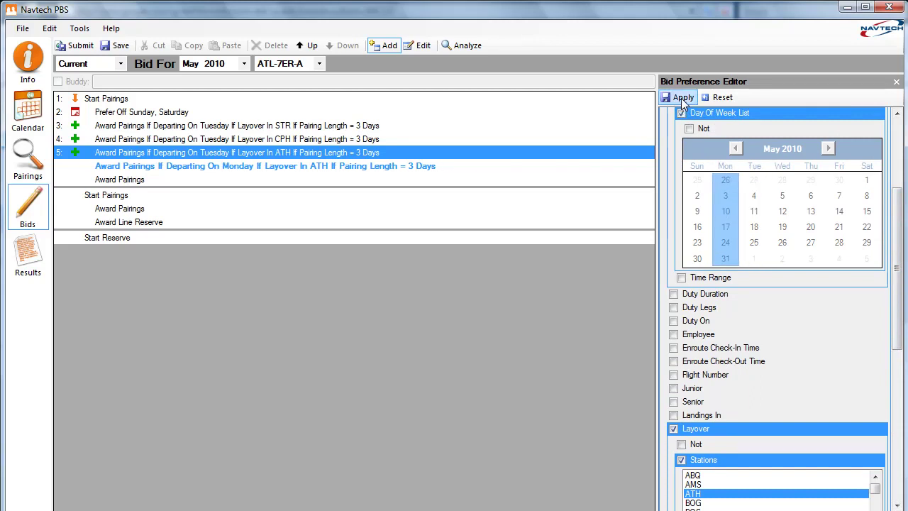
Step: Set the layover station to STR and apply the Monday three-day Award Pairings preference to the bid
drag(898, 231, 899, 325)
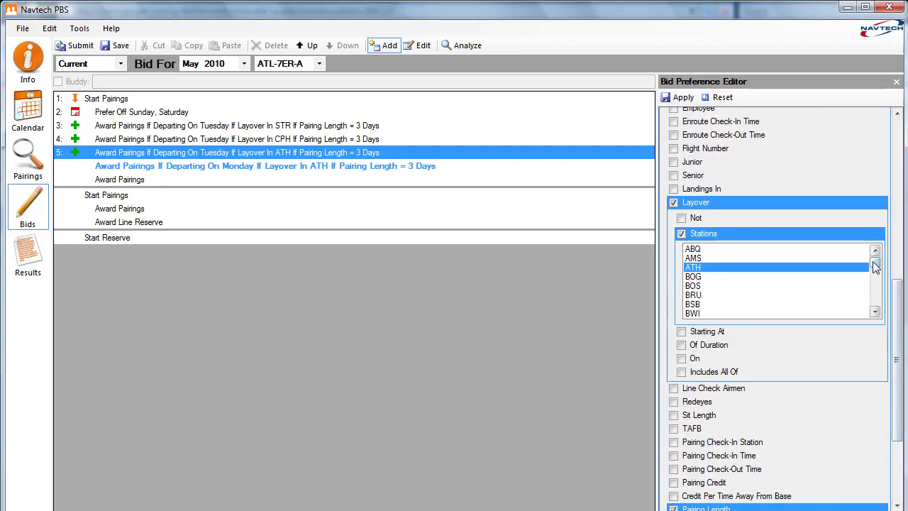
drag(875, 266, 875, 306)
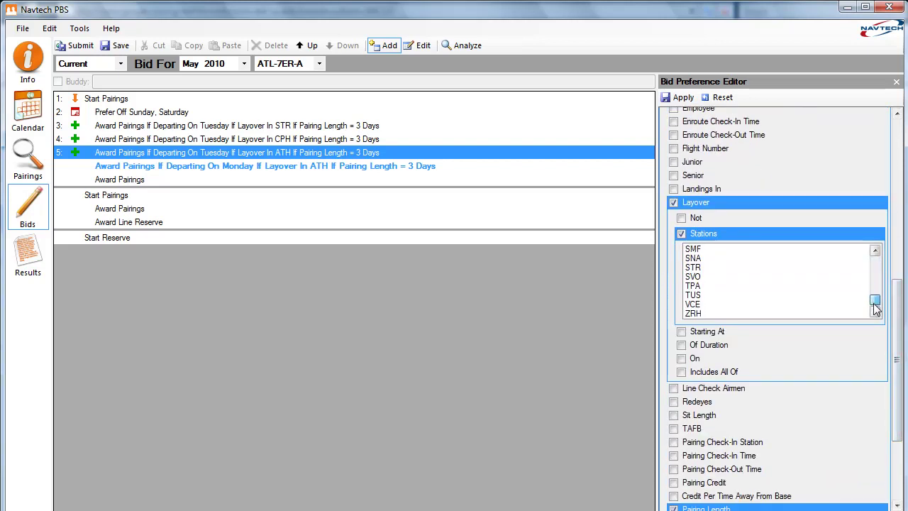
click(705, 270)
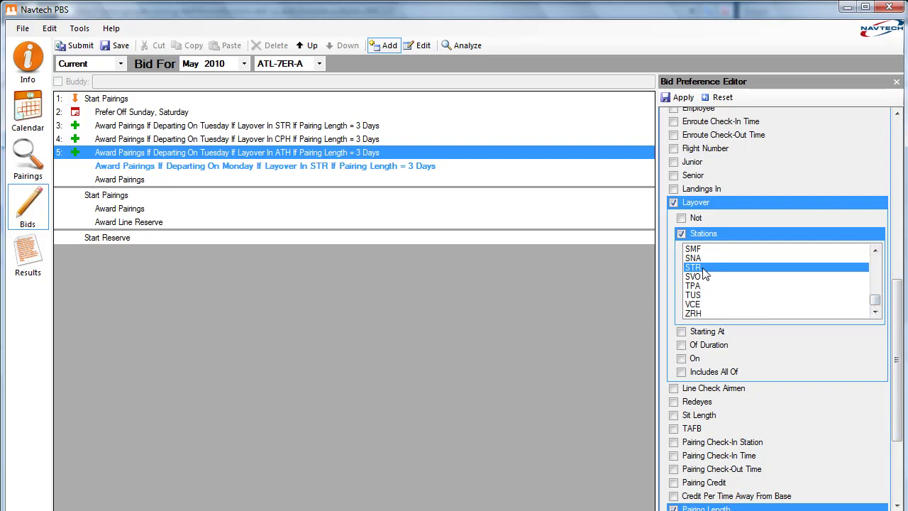
click(681, 96)
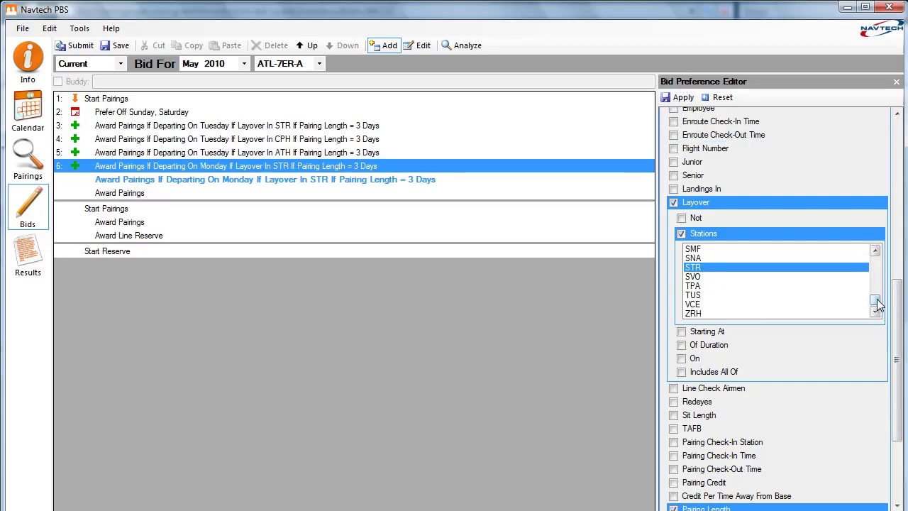
Step: Change the layover station to CPH and apply it as another Monday Award Pairings preference
drag(877, 303, 878, 269)
click(693, 286)
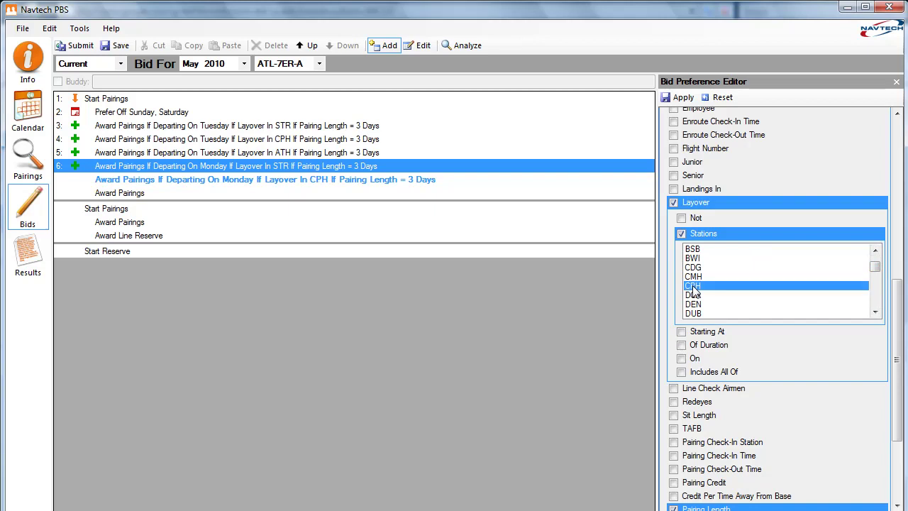
click(681, 98)
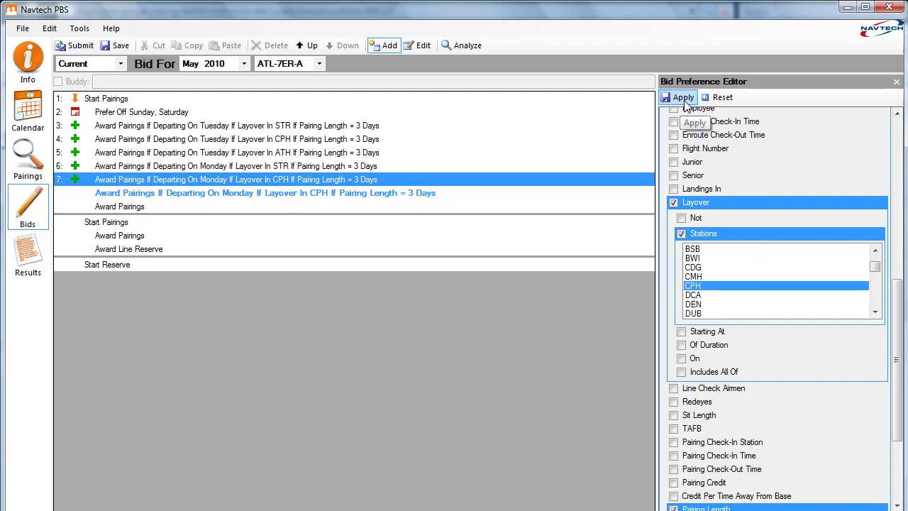
Step: Change the layover station to ATH and apply it as a further Monday Award Pairings preference
drag(877, 274, 878, 260)
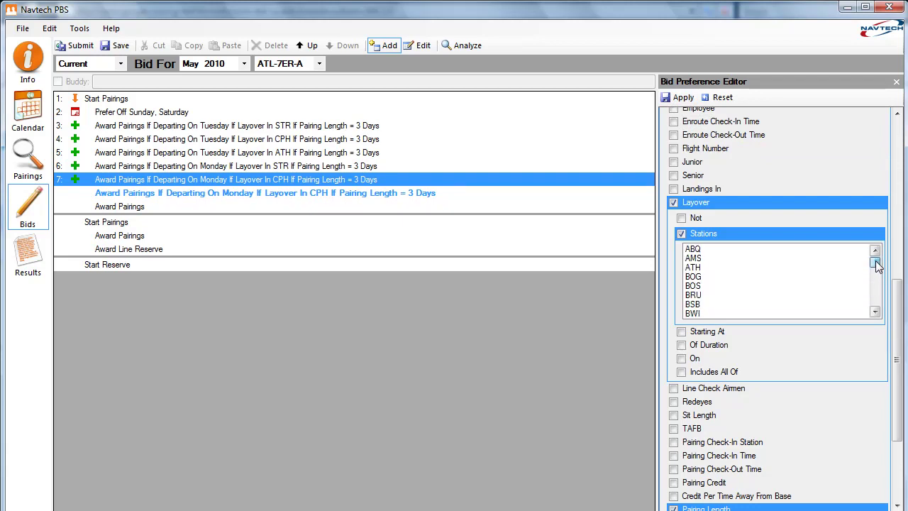
click(699, 269)
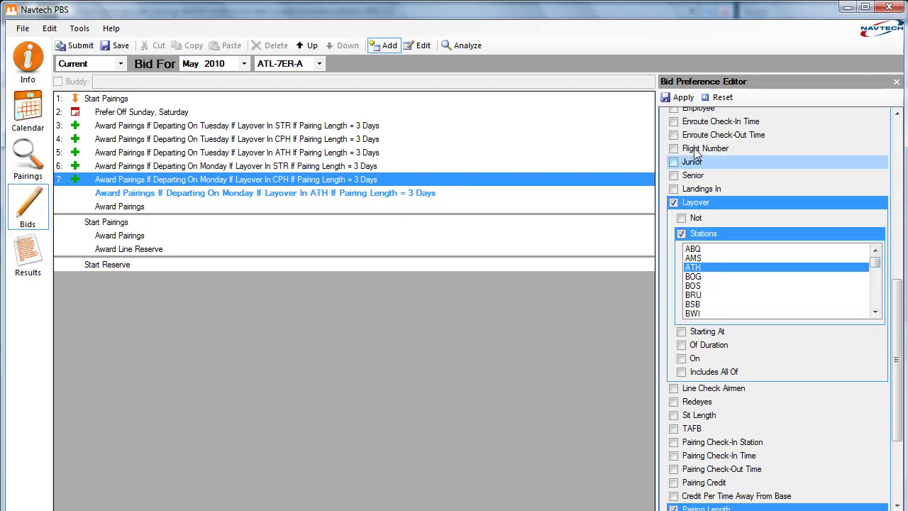
click(681, 98)
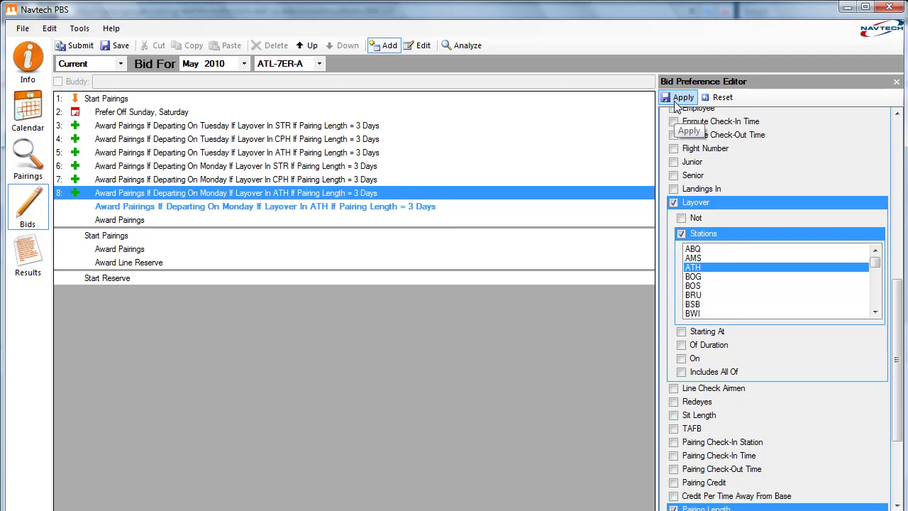